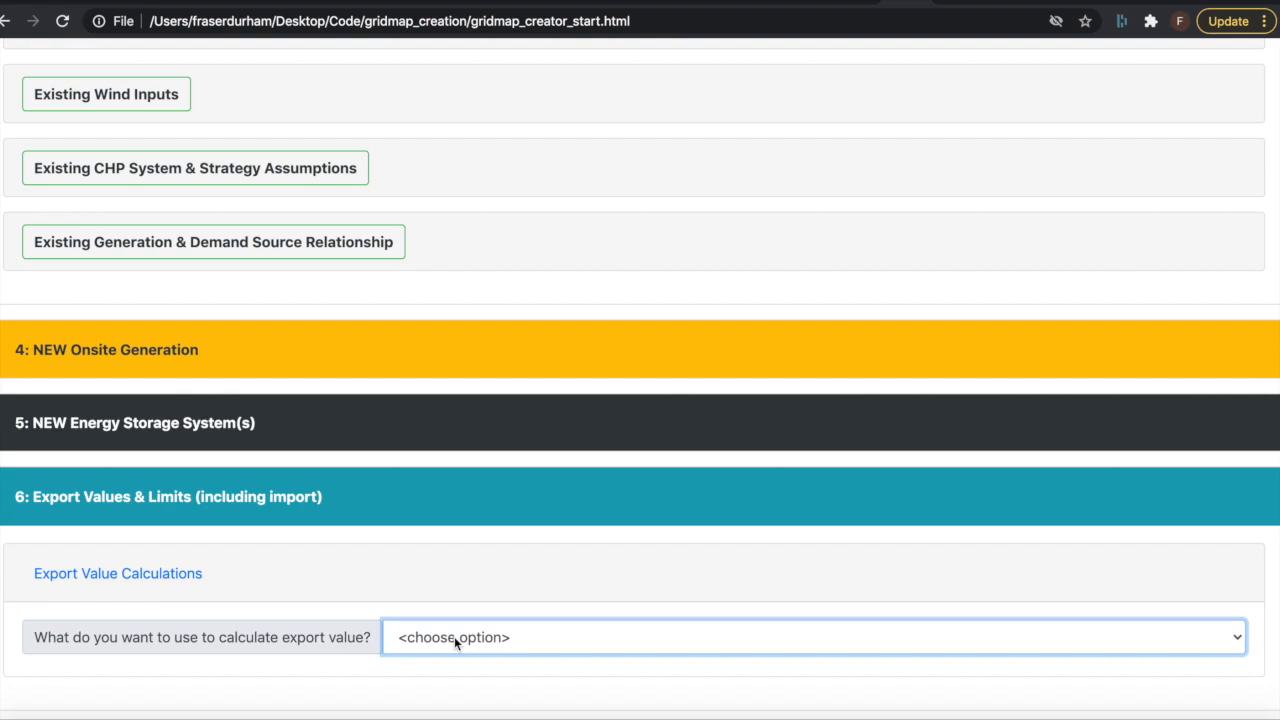
# Step: Base the export value calculation on a Static Value of 0.05 GBP per kWh
pyautogui.click(454, 638)
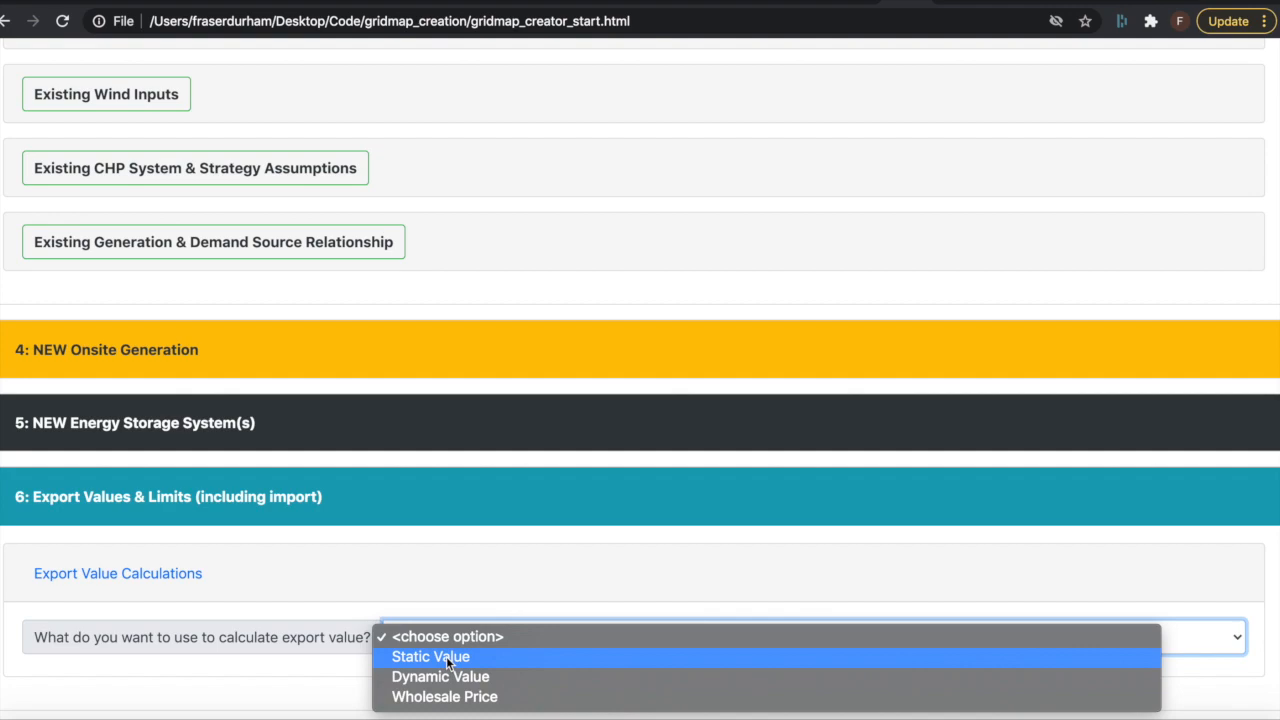
pyautogui.click(446, 656)
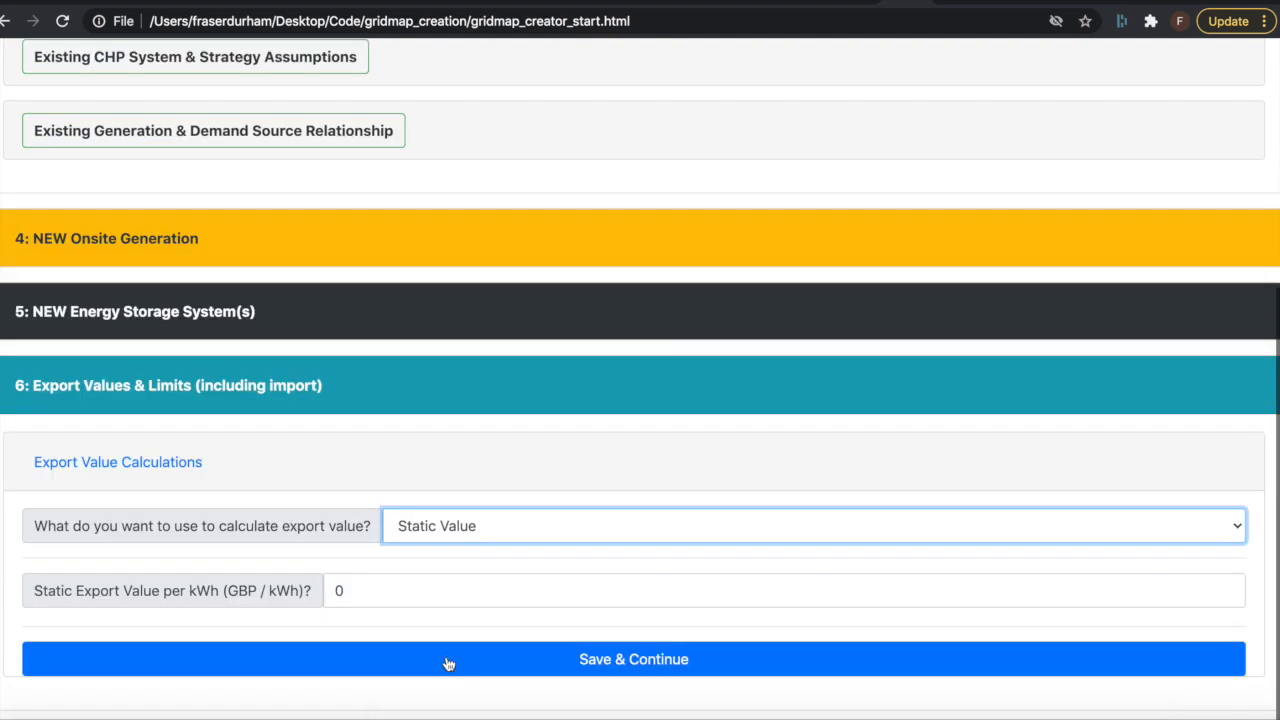
pyautogui.click(386, 593)
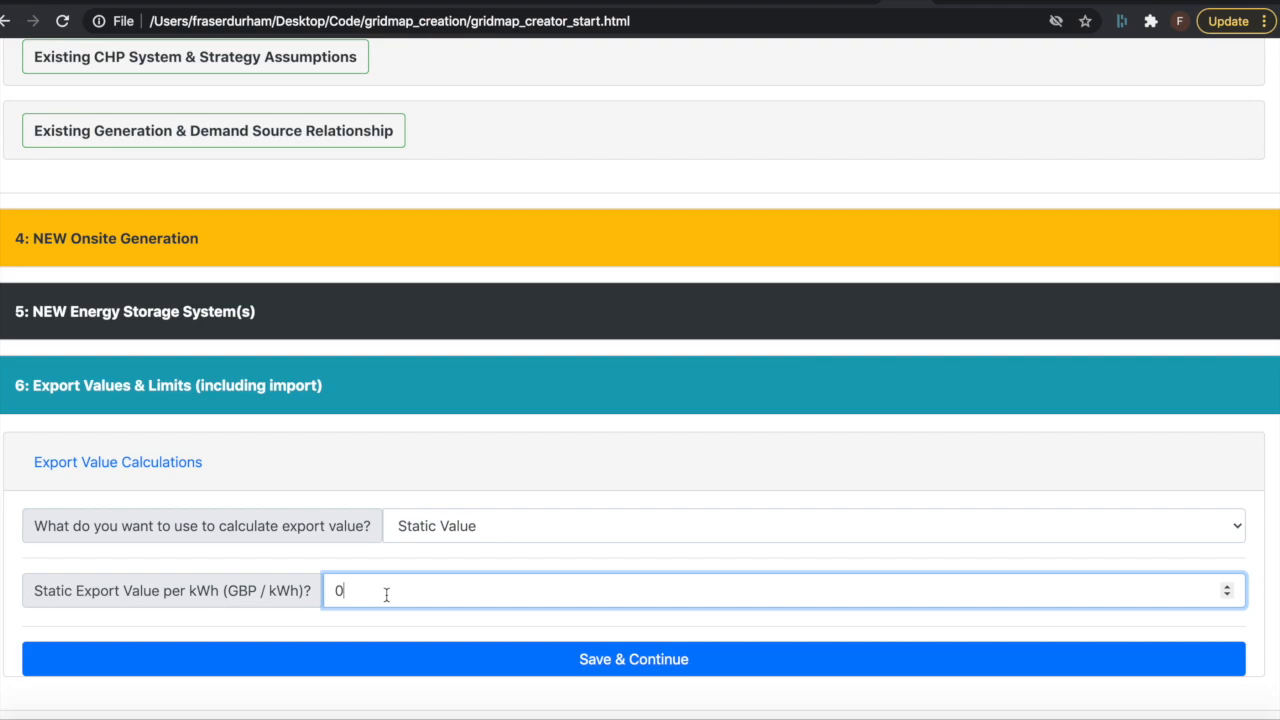
pyautogui.write('.05')
# Step: Switch the export value calculation to Dynamic Value and name the first element "Export Value 1"
pyautogui.click(434, 529)
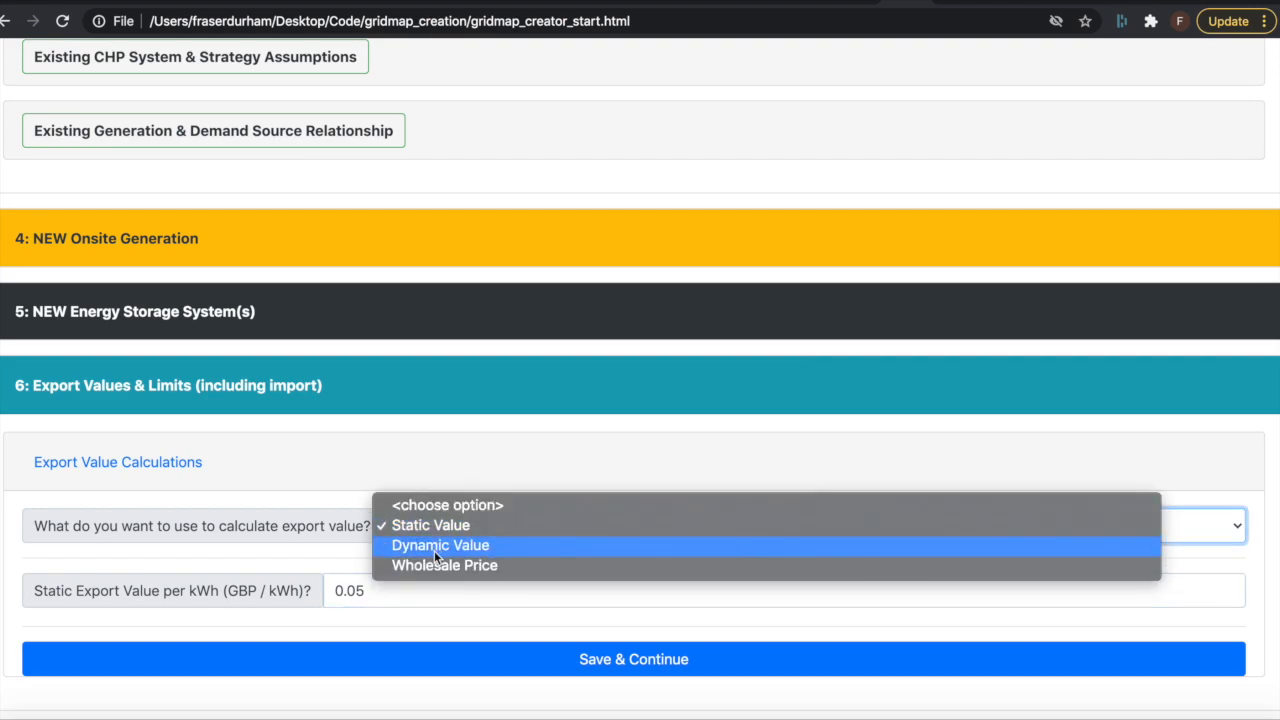
pyautogui.click(434, 550)
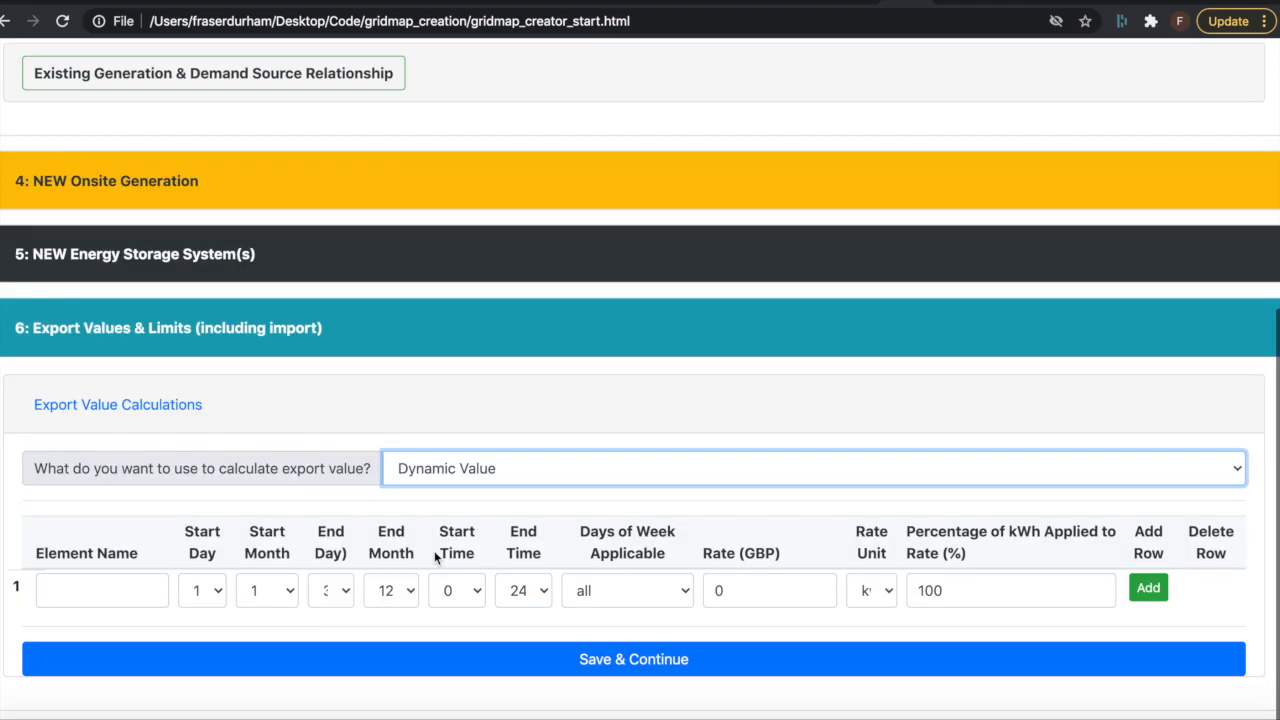
pyautogui.click(96, 590)
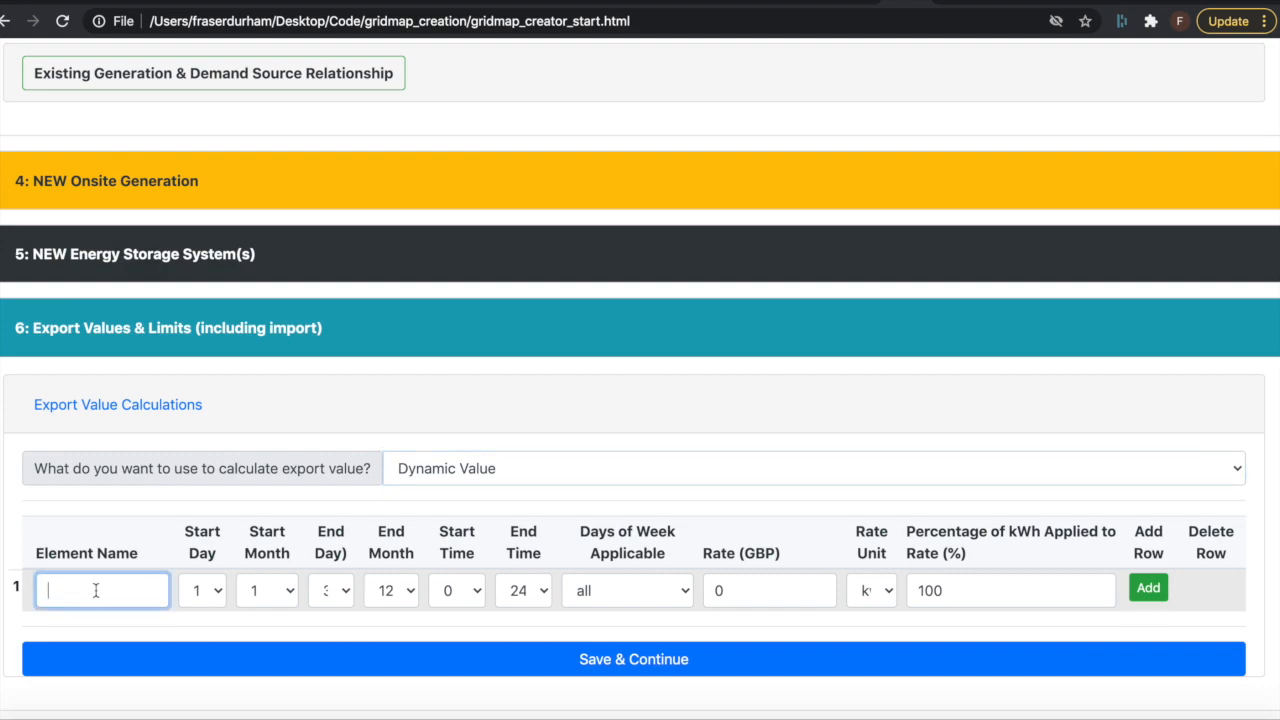
pyautogui.write('Export Value 1')
pyautogui.click(888, 591)
pyautogui.click(885, 591)
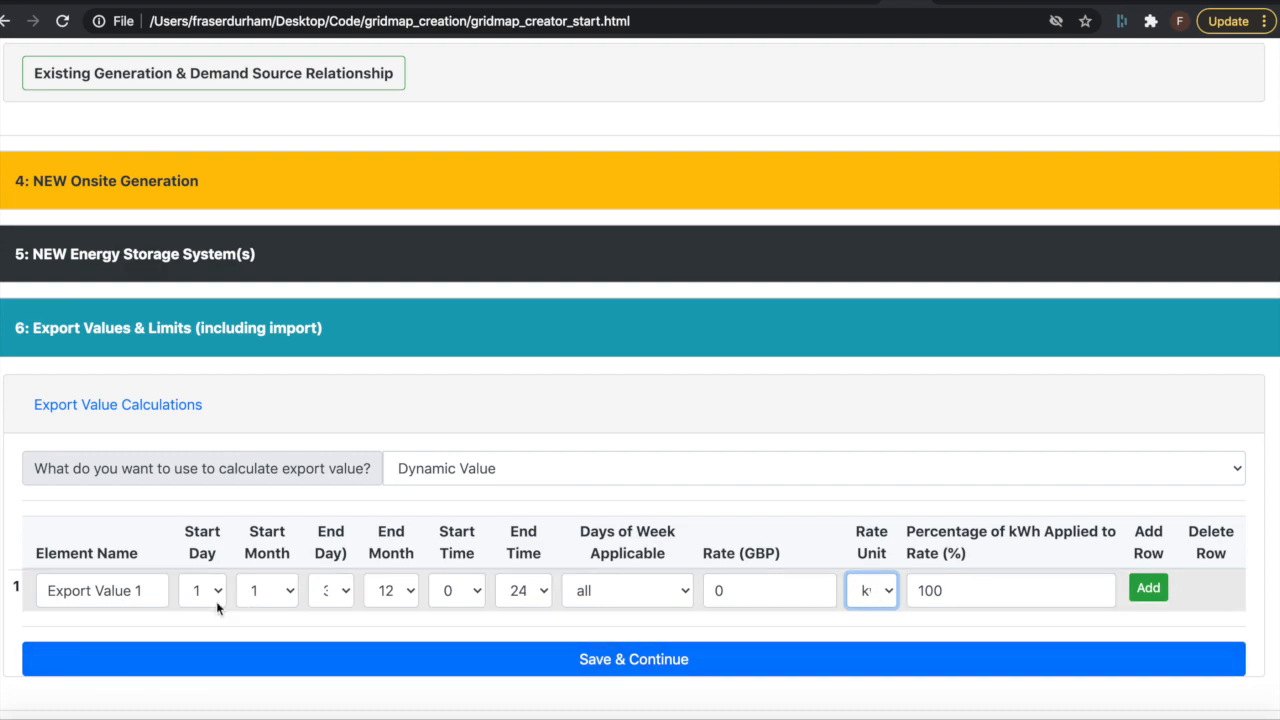
# Step: Set the Export Value 1 element to start in month 6 and end in month 10, with a rate of 0.03 GBP
pyautogui.click(286, 592)
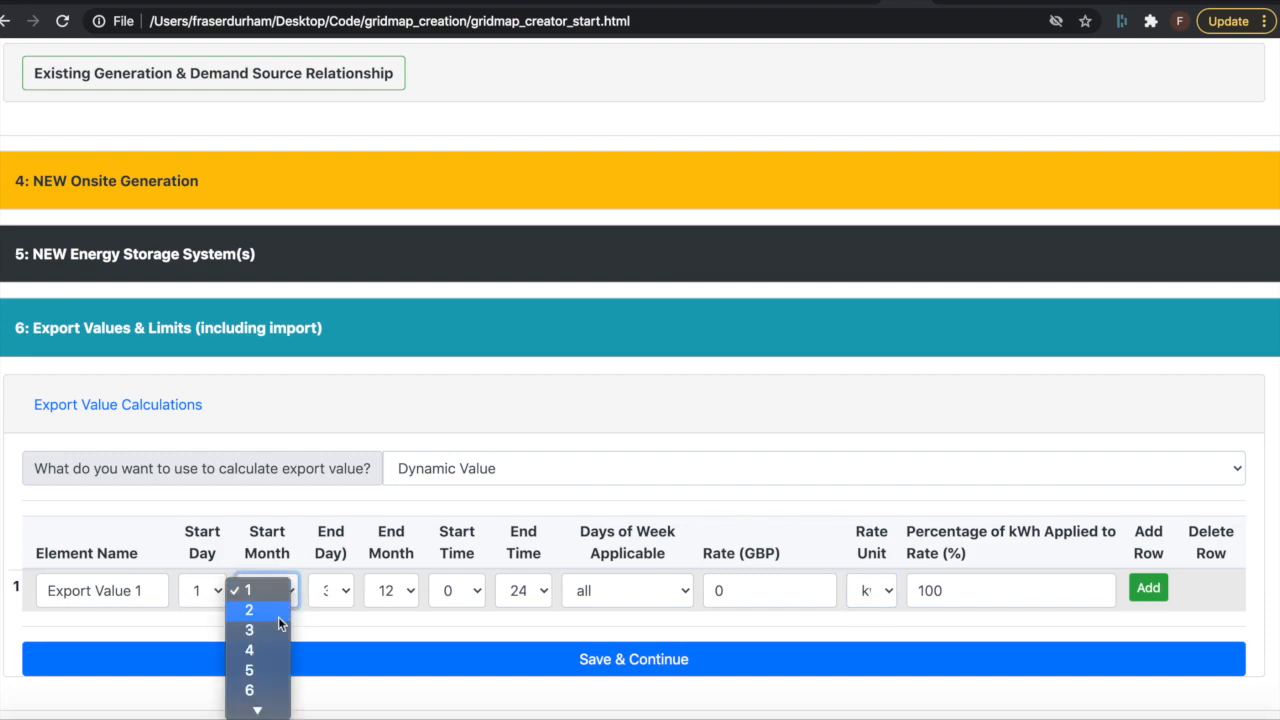
pyautogui.click(262, 686)
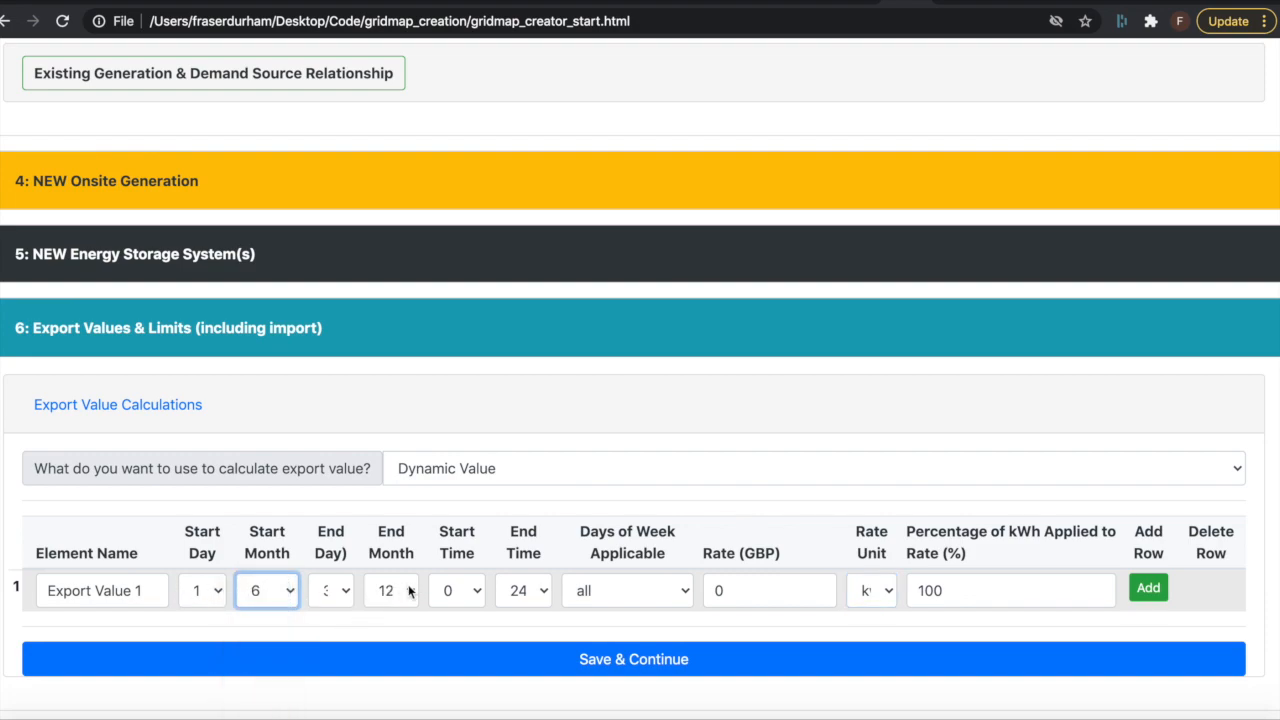
pyautogui.click(408, 591)
pyautogui.click(410, 555)
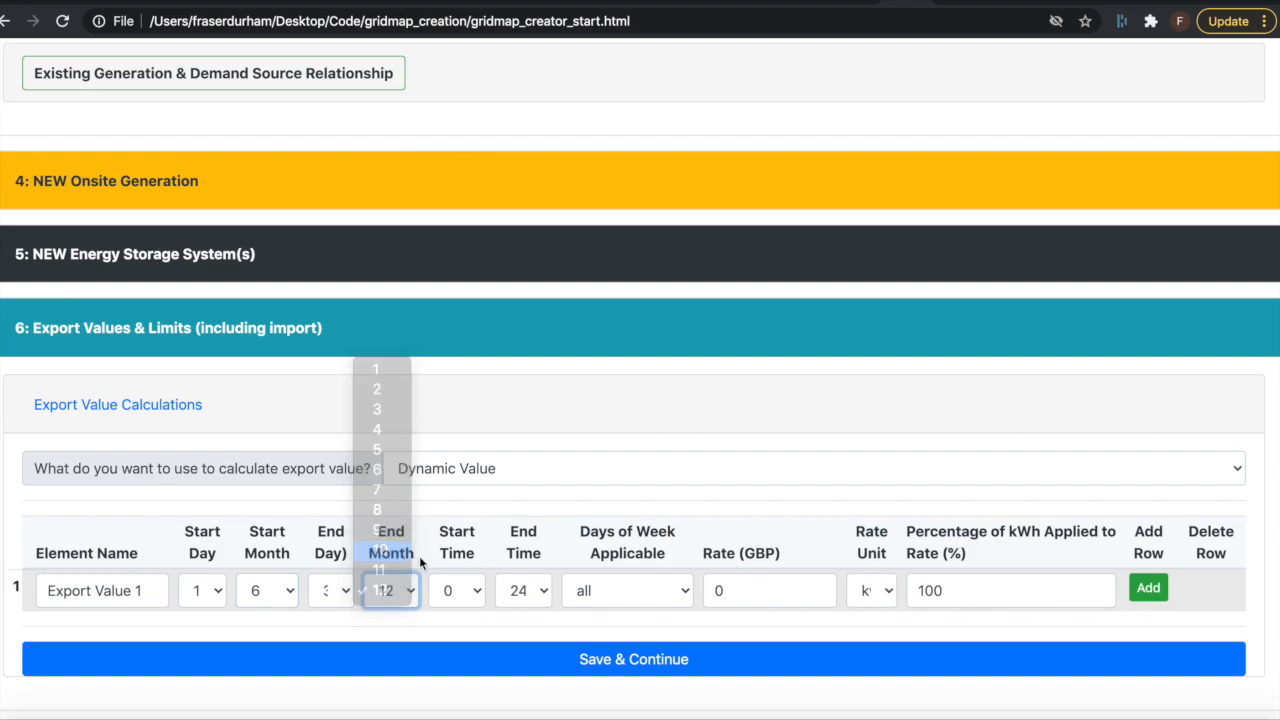
pyautogui.click(749, 588)
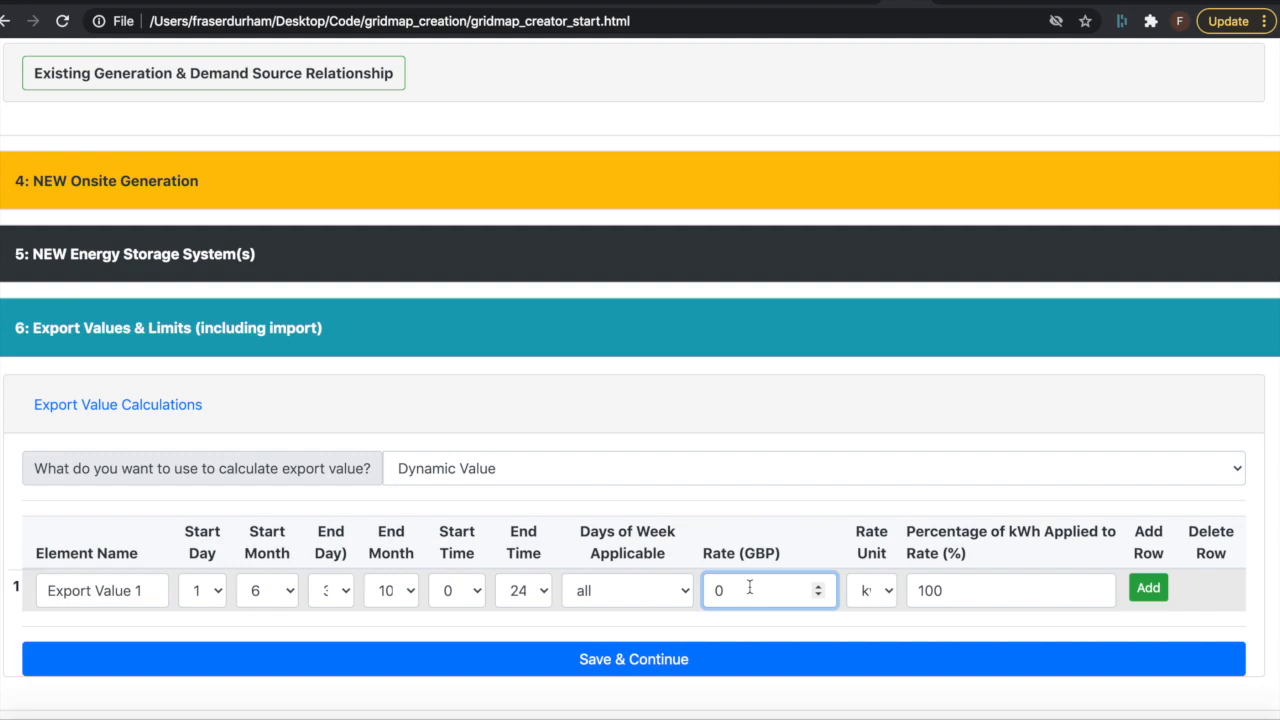
pyautogui.write('.03')
# Step: Add a second dynamic export element named "Export Winter"
pyautogui.click(1150, 590)
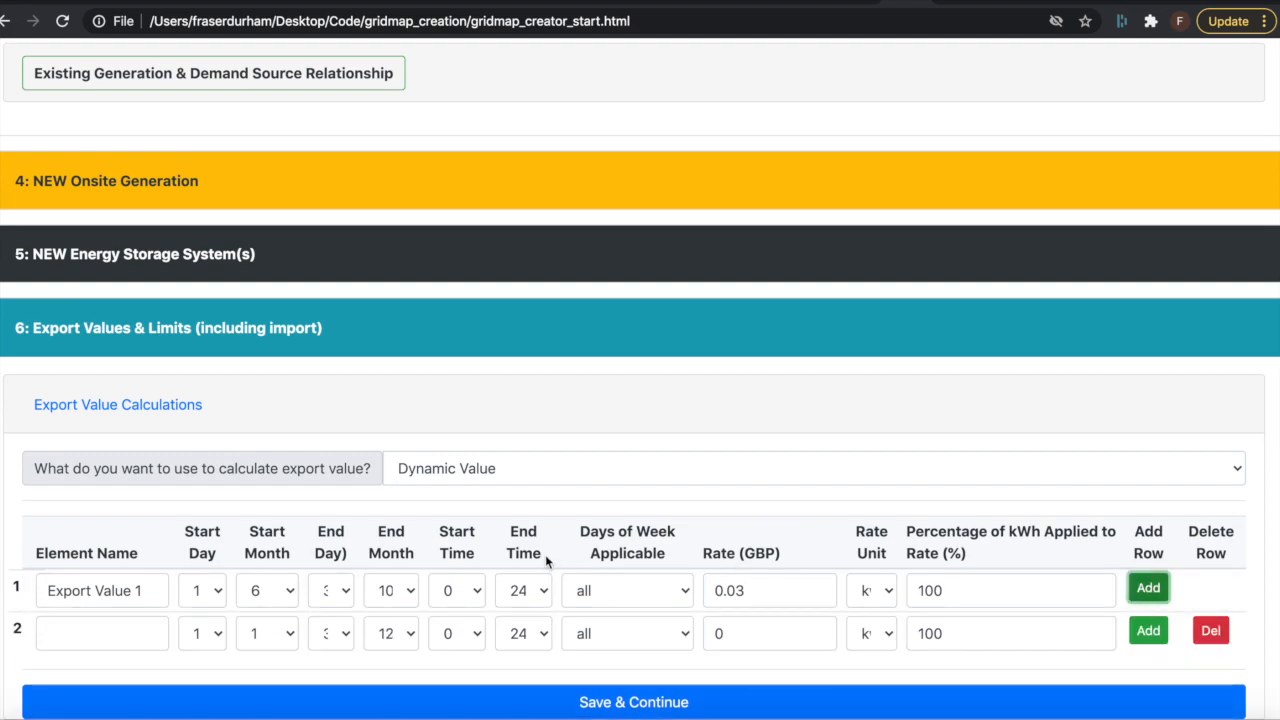
pyautogui.click(124, 628)
pyautogui.write('Expo')
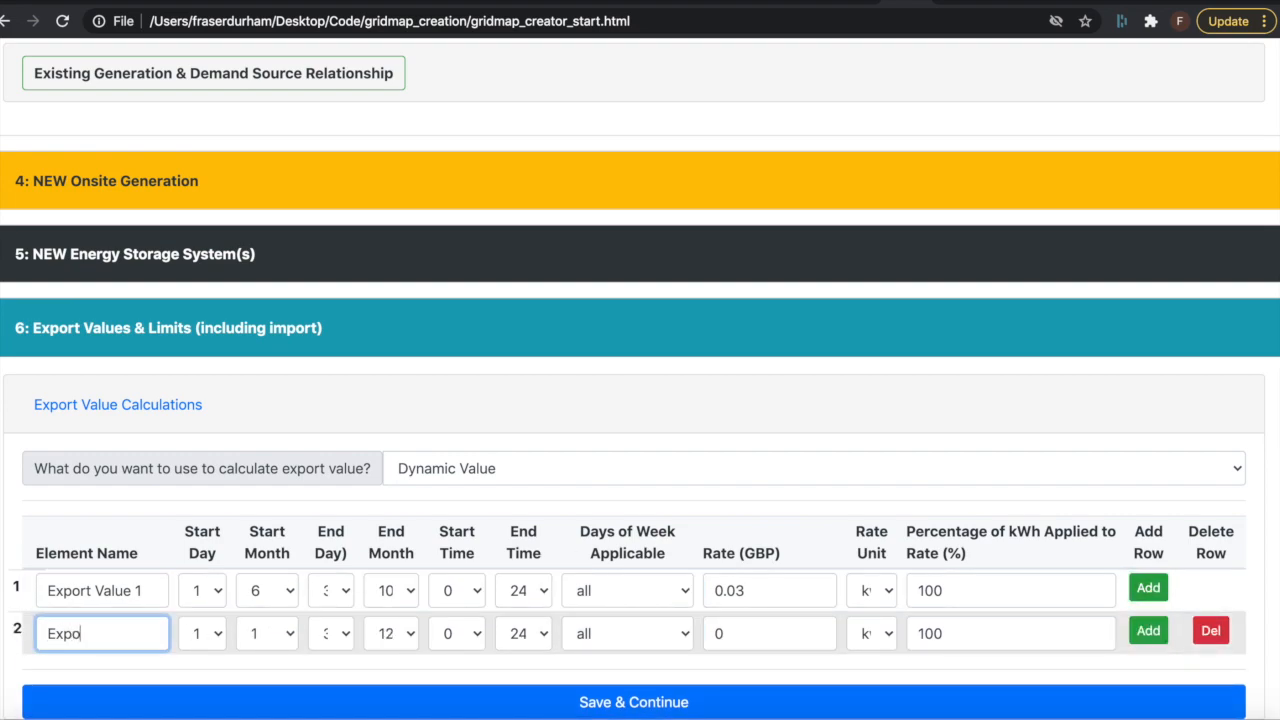
pyautogui.write('rt Winter')
pyautogui.press('Tab')
# Step: Set the Export Winter element to start in month 11 and end in month 5, with a rate of 0.07 GBP
pyautogui.click(262, 637)
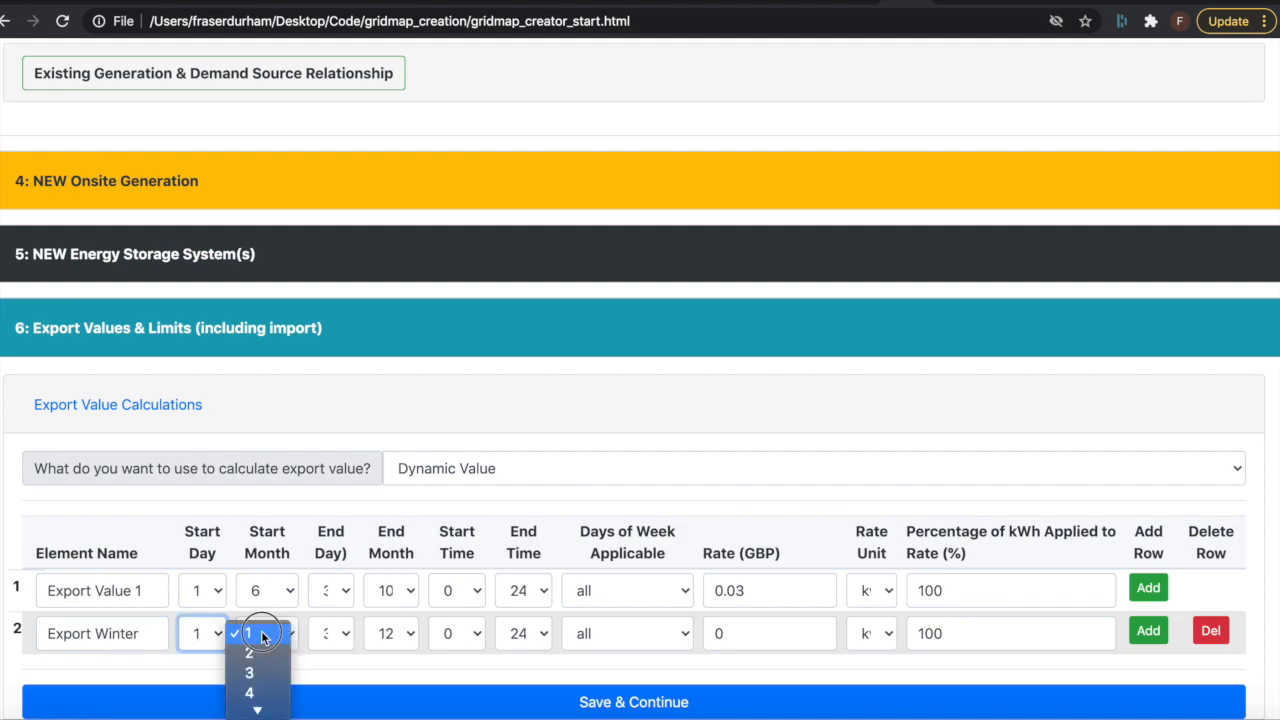
pyautogui.click(258, 634)
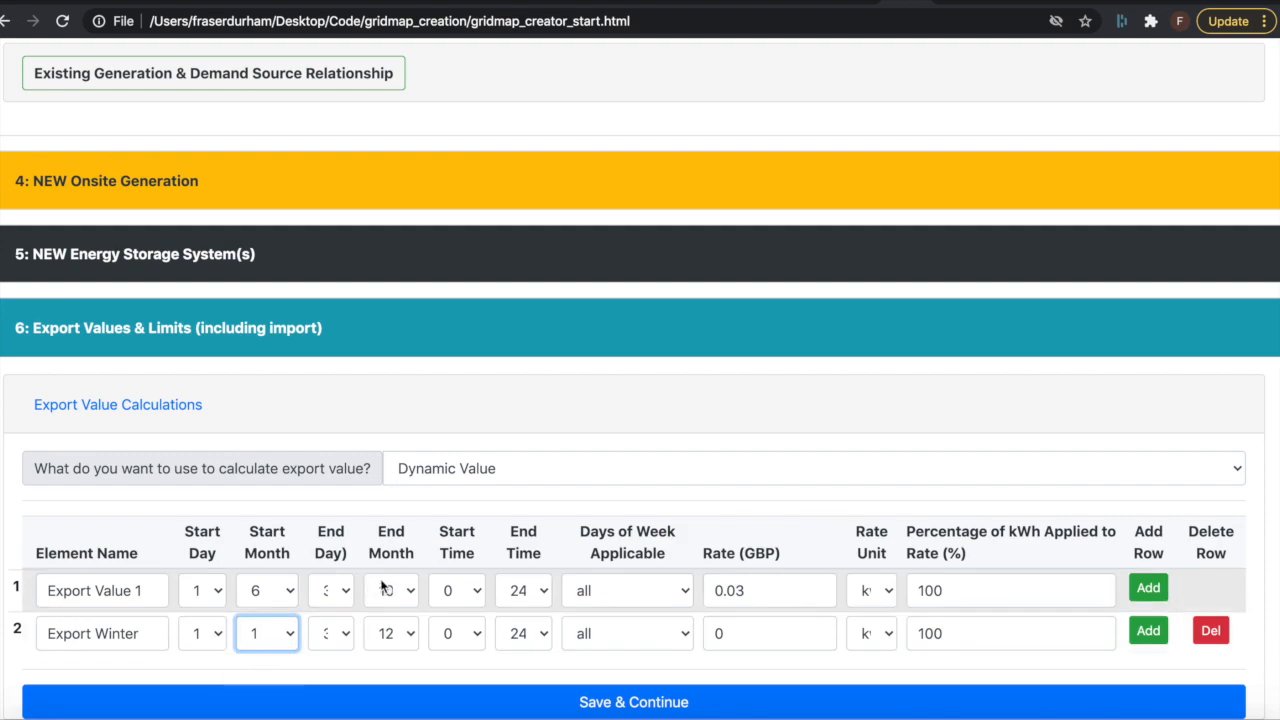
pyautogui.click(267, 634)
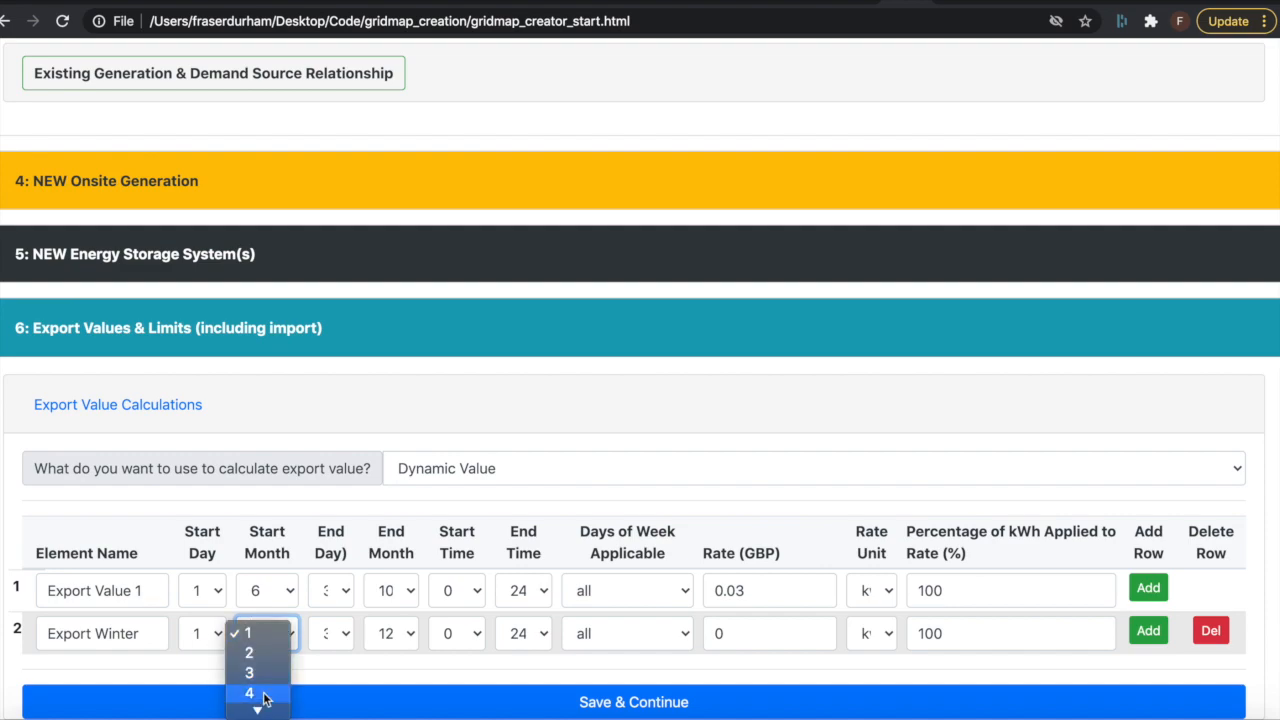
pyautogui.click(328, 641)
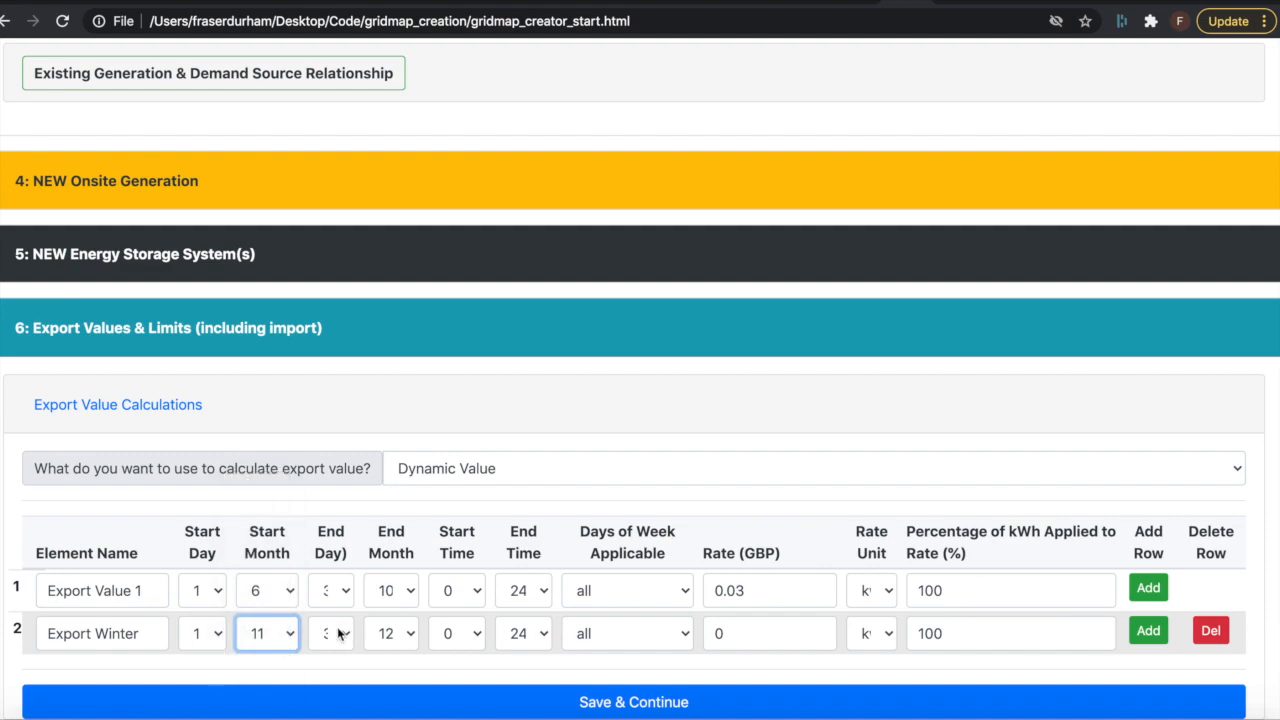
pyautogui.click(347, 630)
pyautogui.click(347, 630)
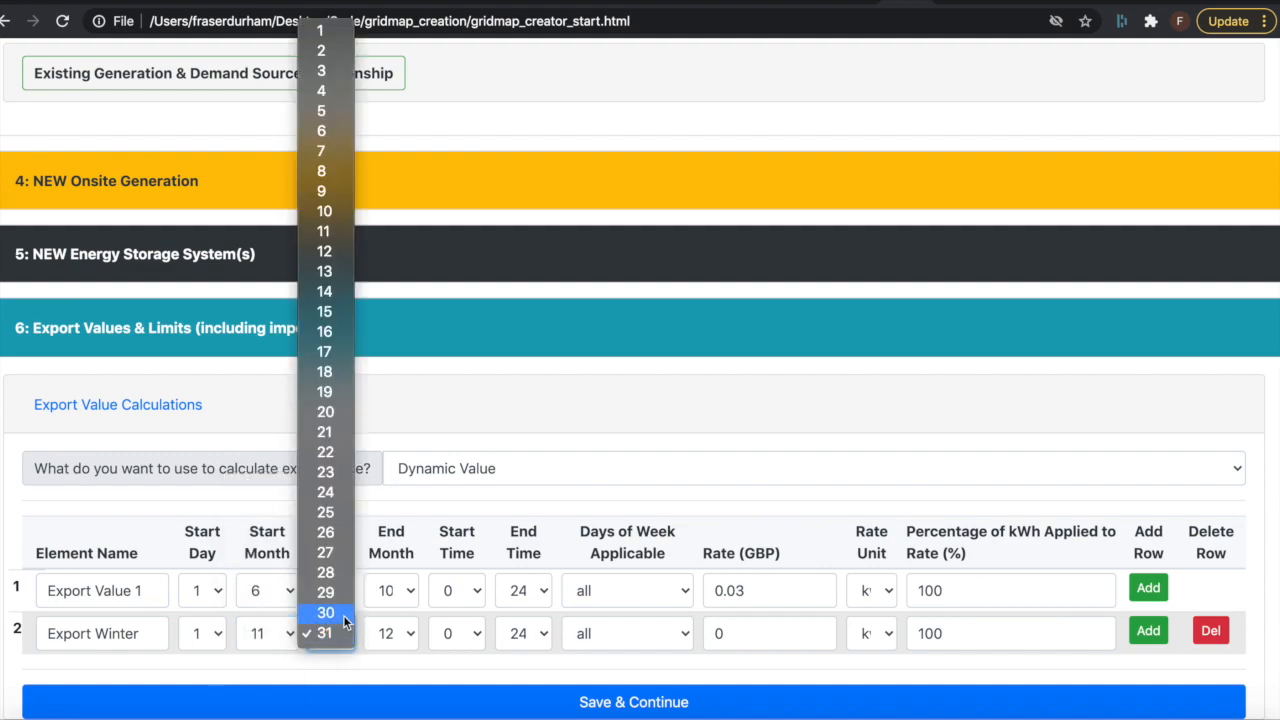
pyautogui.click(388, 632)
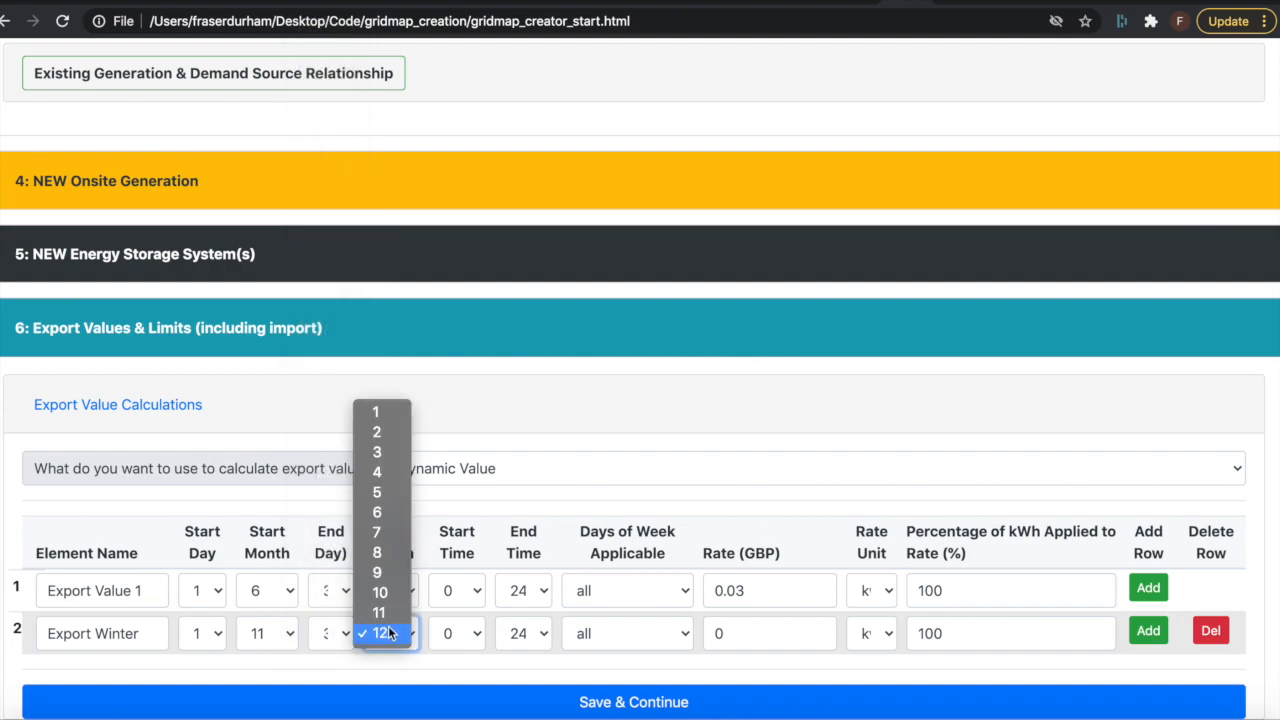
pyautogui.click(386, 492)
pyautogui.click(722, 632)
pyautogui.write('.07')
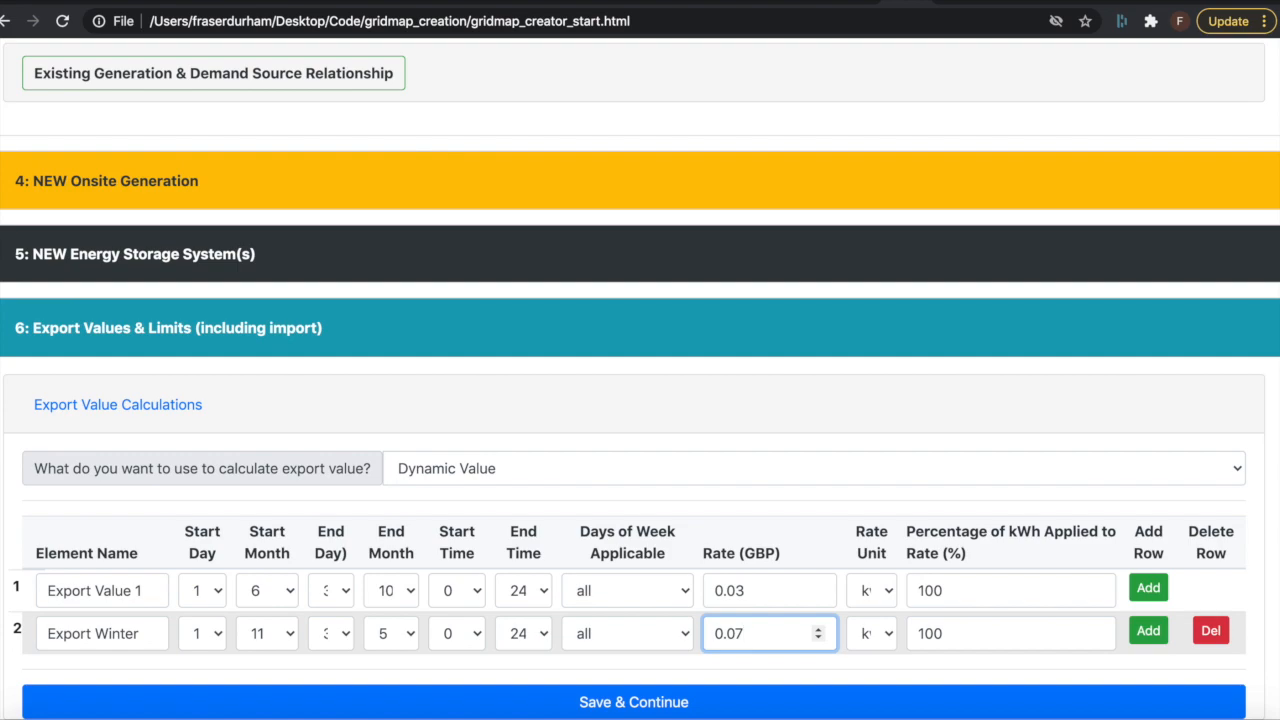
# Step: Switch the export value calculation to Wholesale Price and examine its choices for energy unit, data granularity, single-column data and first data row
pyautogui.click(464, 469)
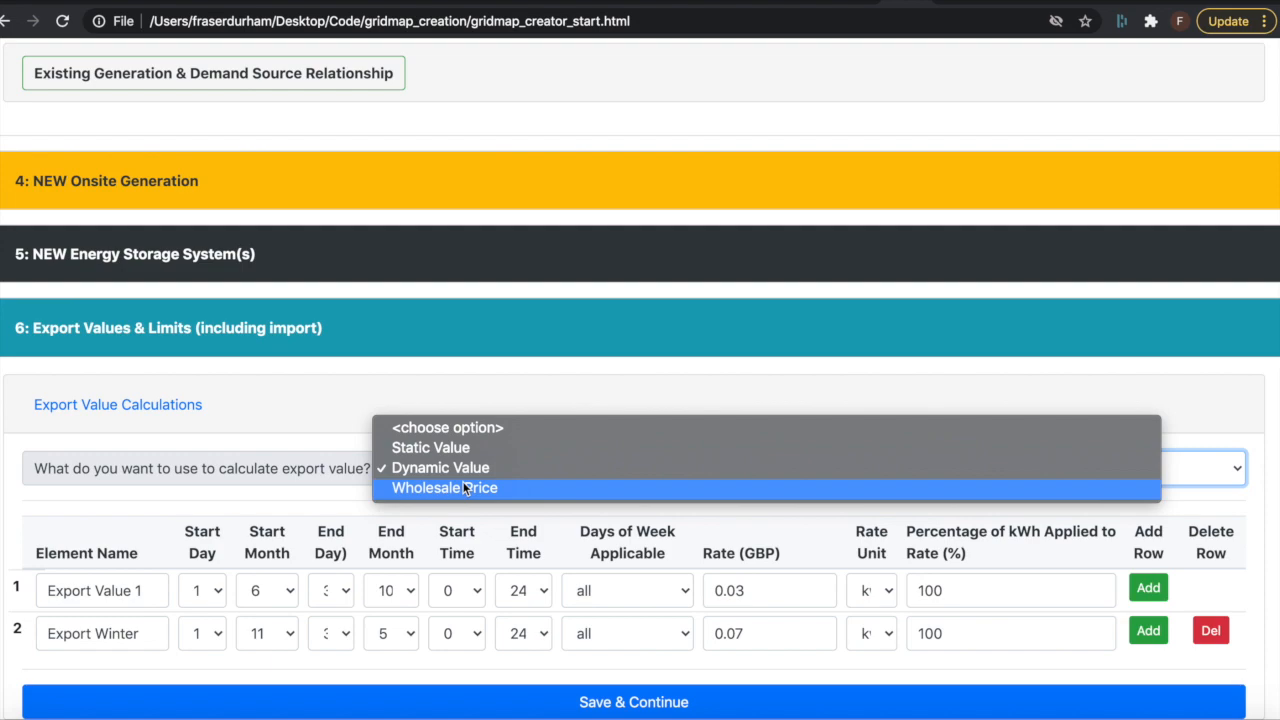
pyautogui.click(463, 487)
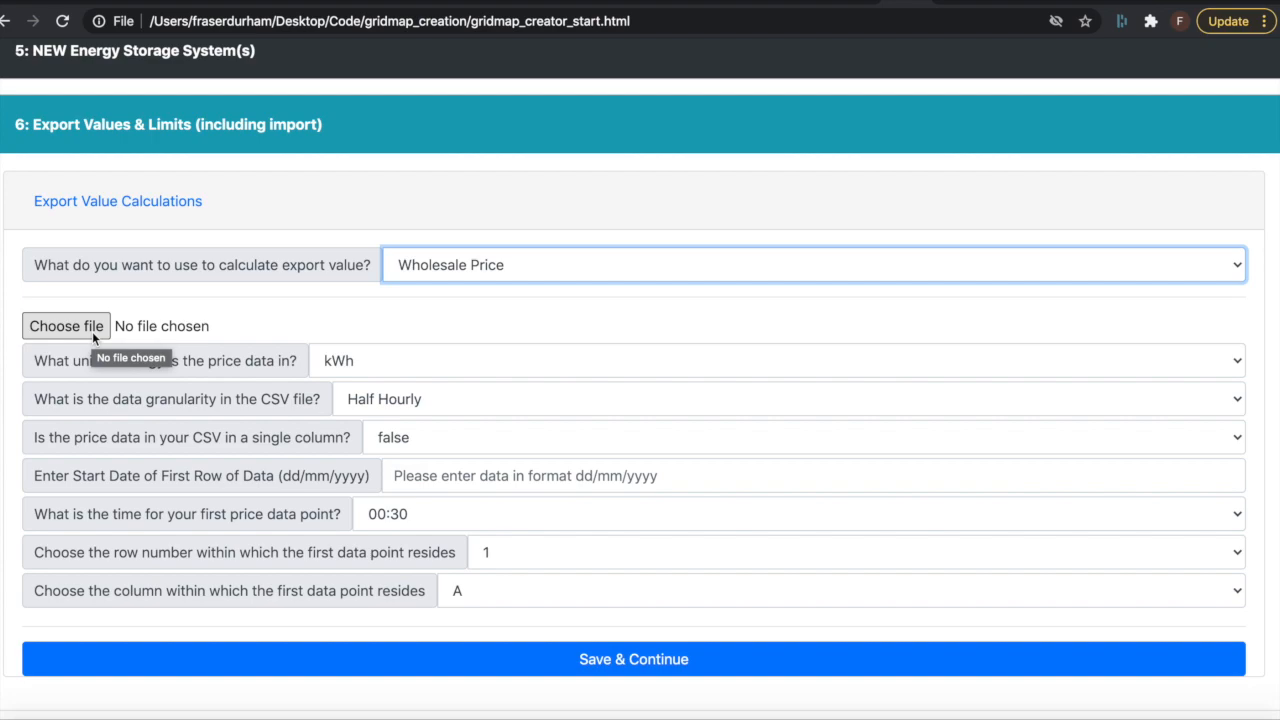
pyautogui.click(419, 366)
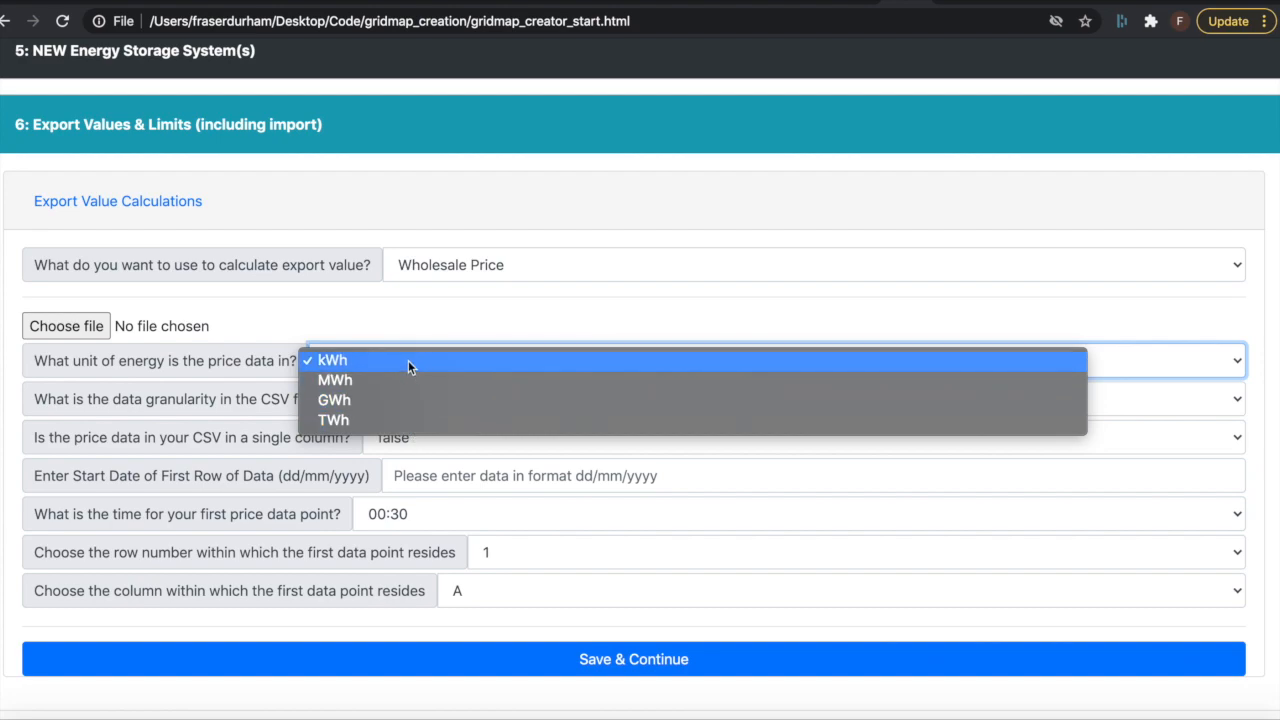
pyautogui.click(376, 318)
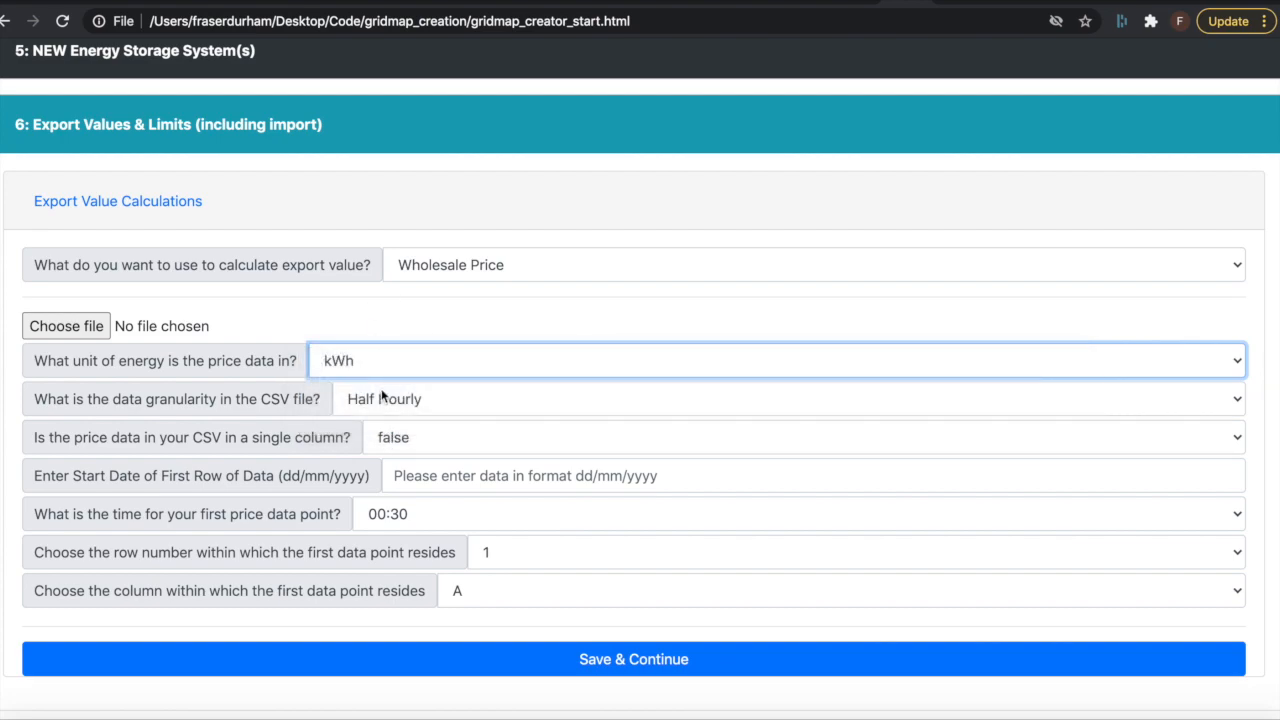
pyautogui.click(383, 398)
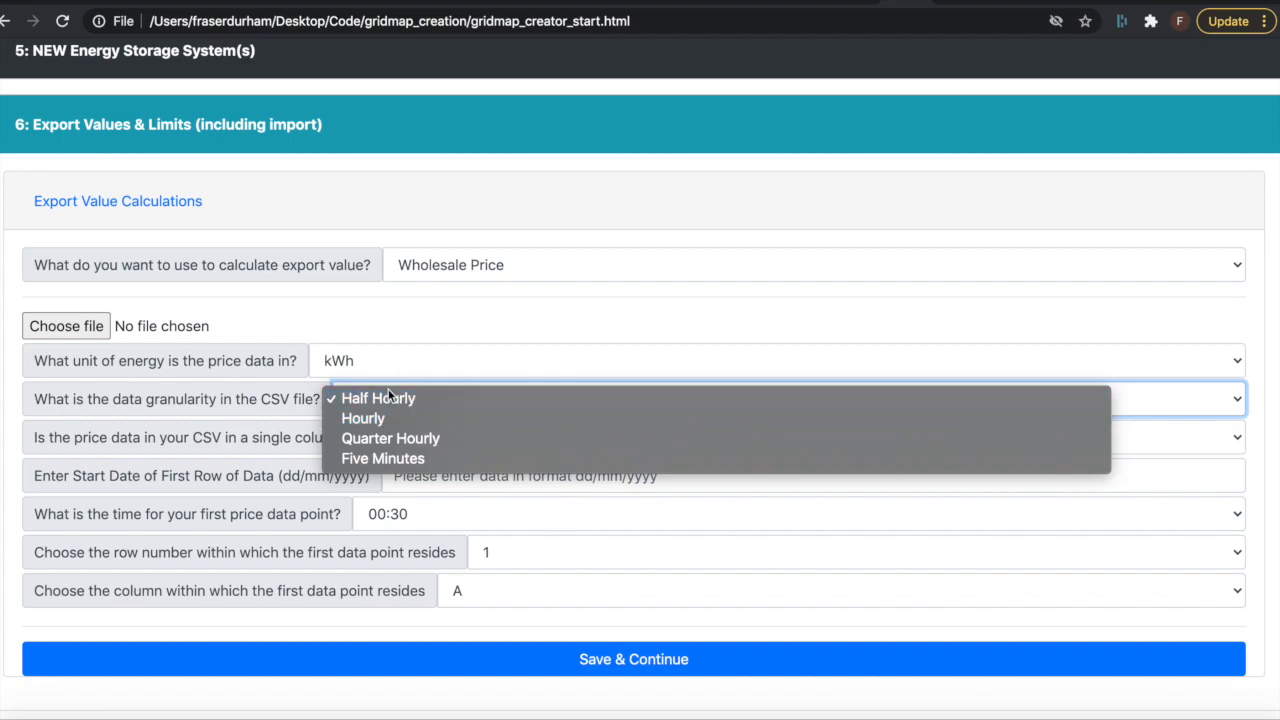
pyautogui.click(374, 330)
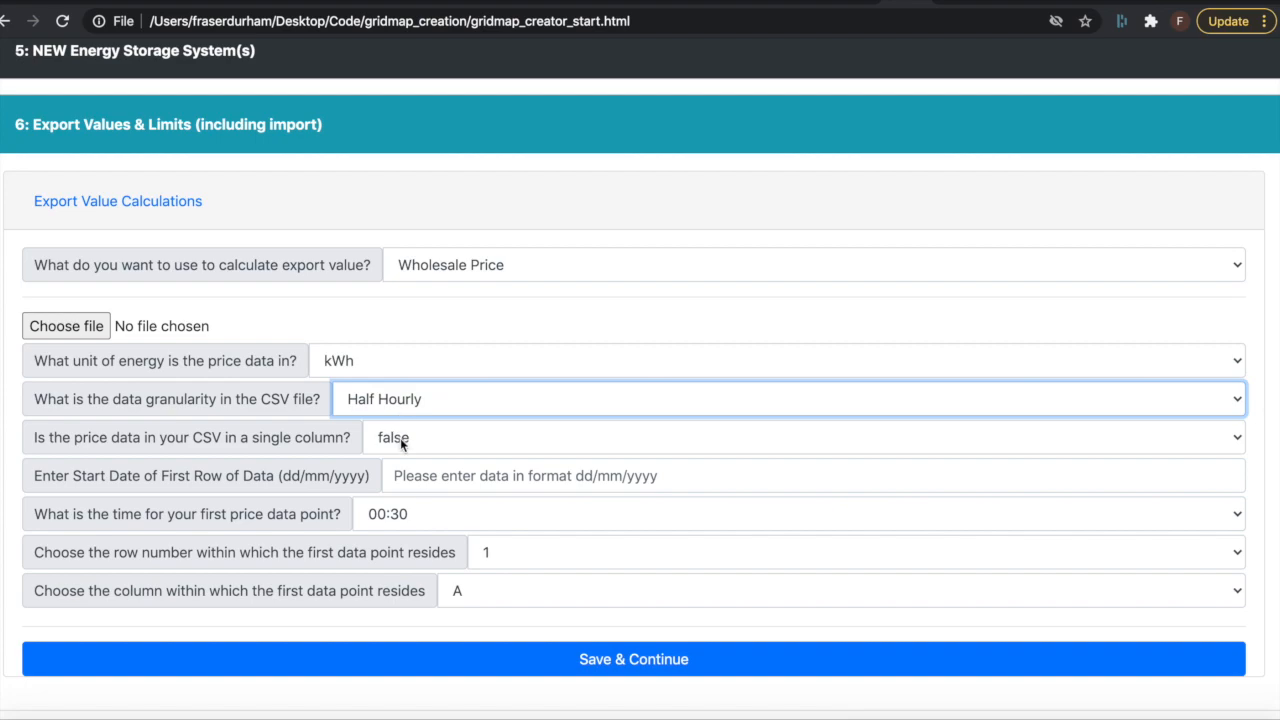
pyautogui.click(400, 438)
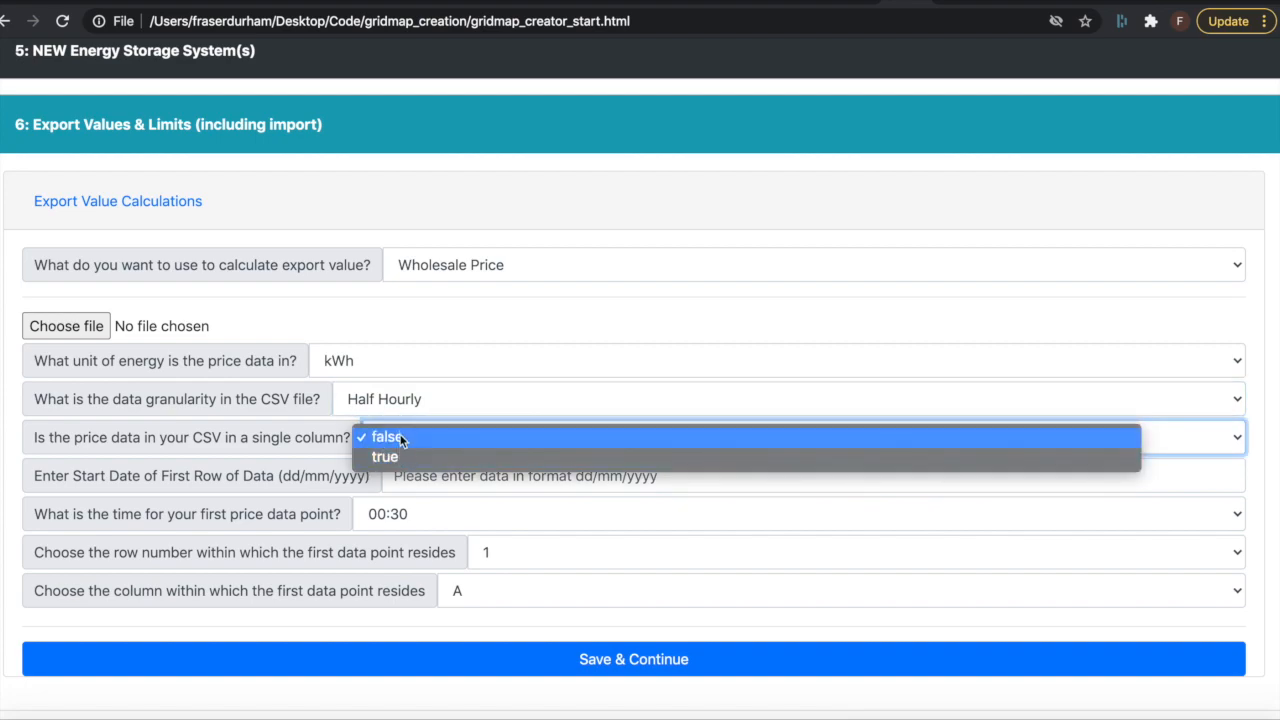
pyautogui.click(401, 440)
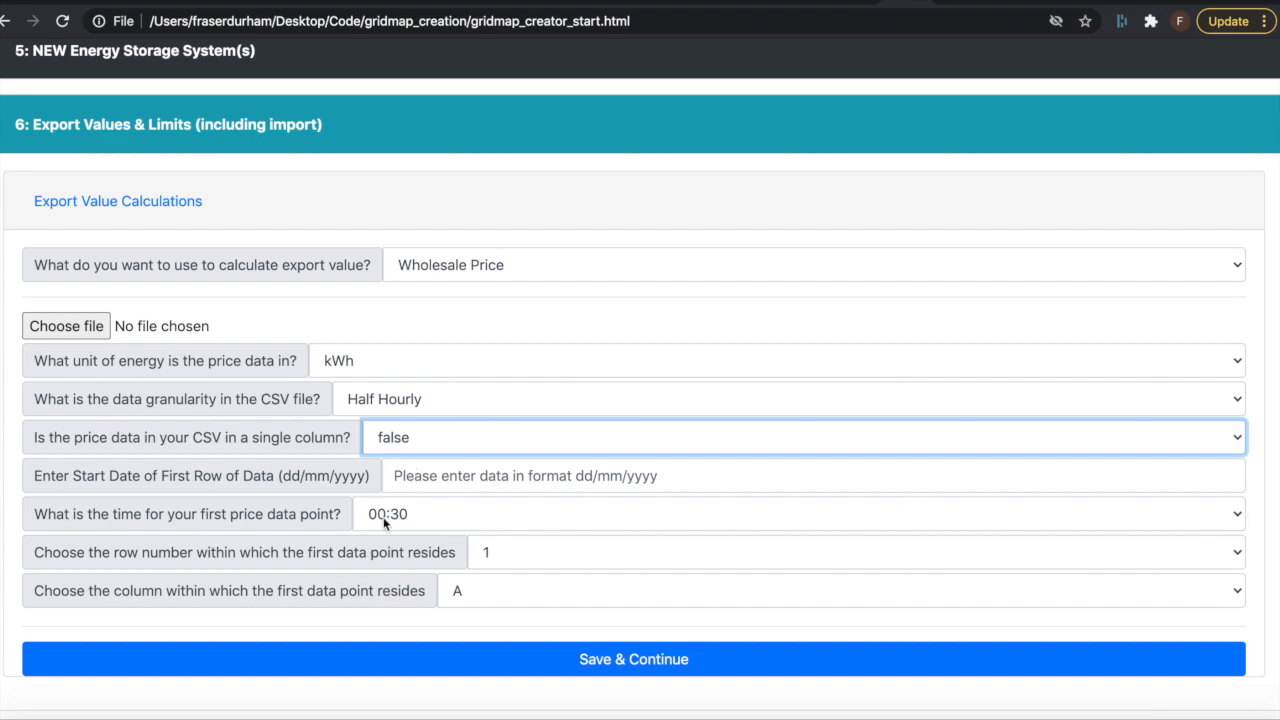
pyautogui.click(507, 555)
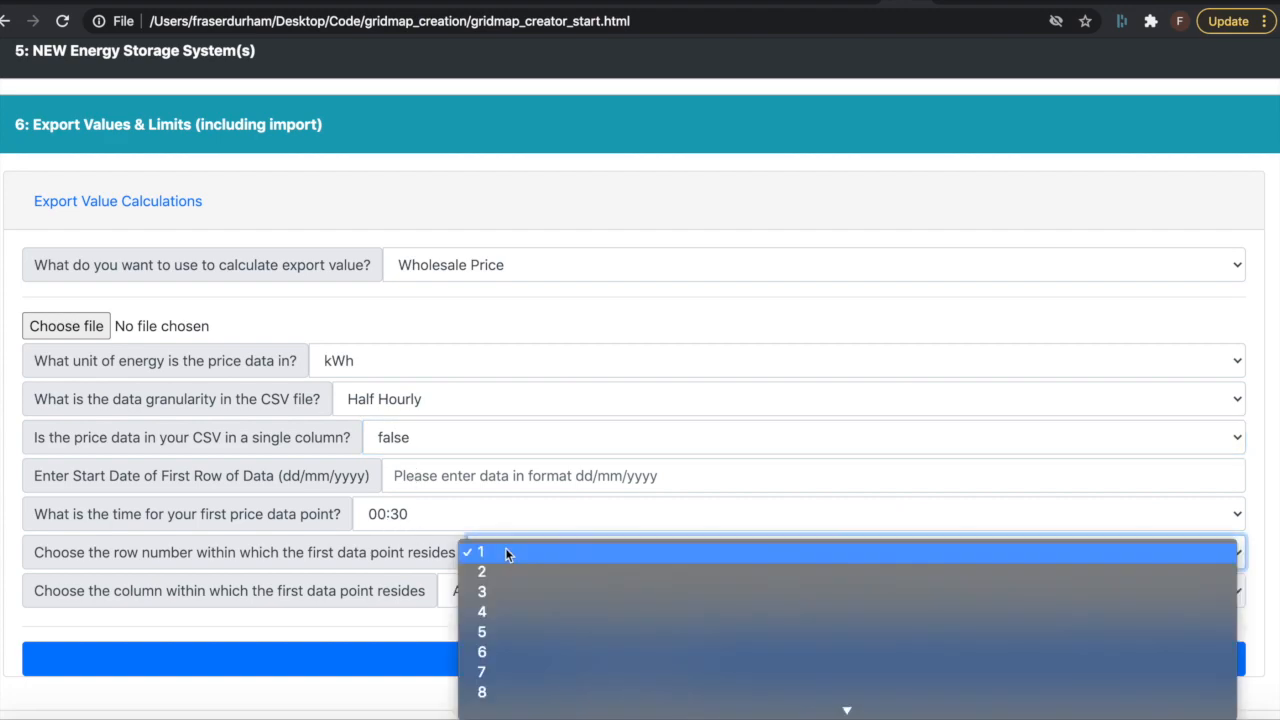
pyautogui.click(394, 560)
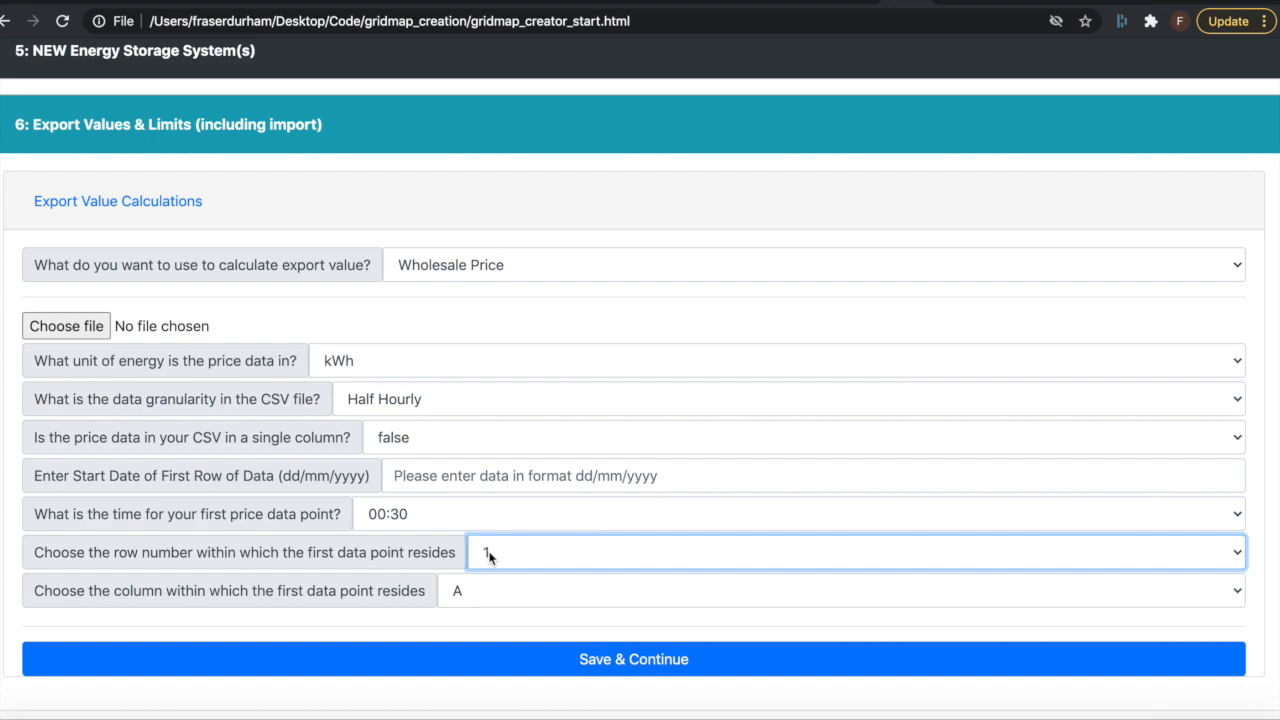
pyautogui.click(489, 557)
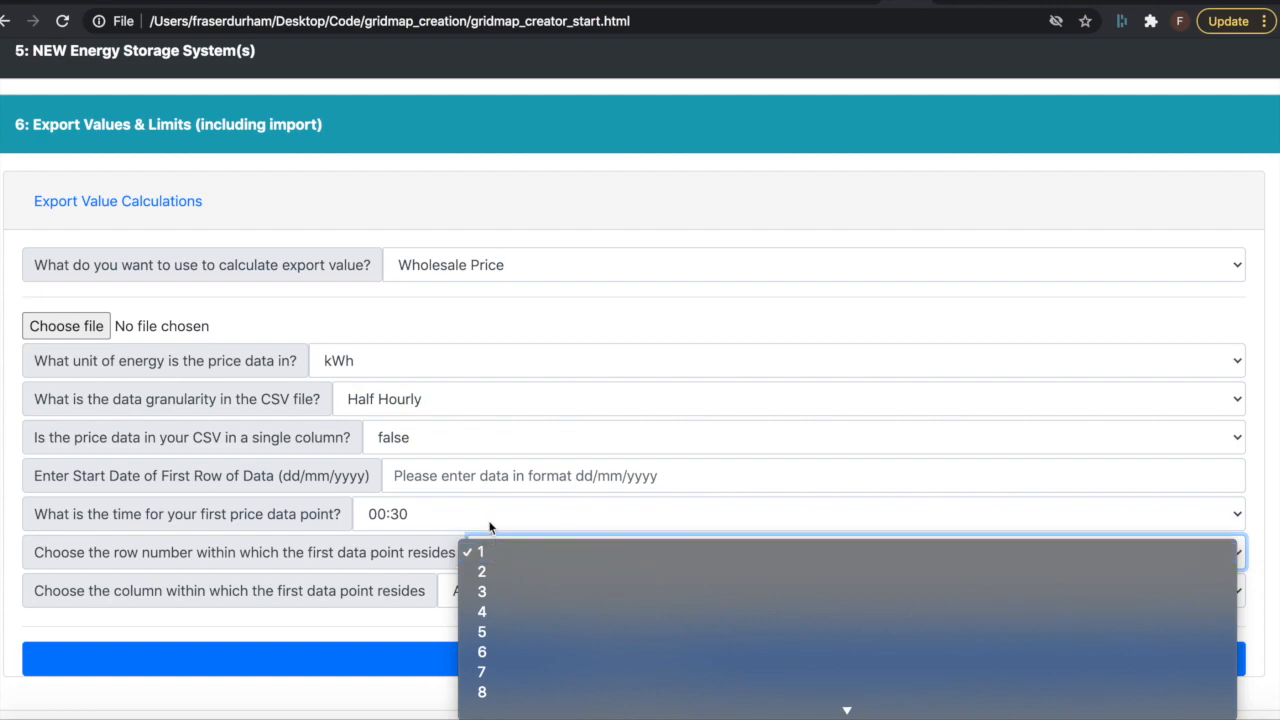
pyautogui.click(470, 548)
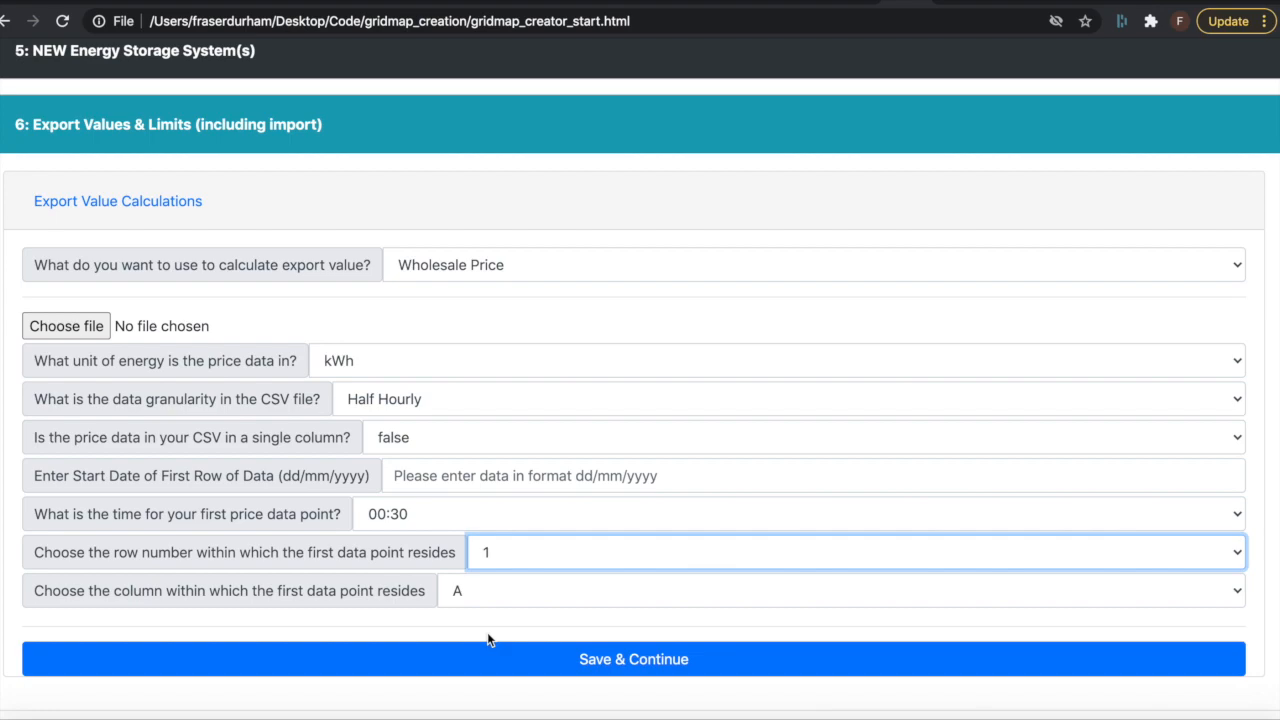
# Step: Return the export value calculation to Static Value
pyautogui.click(467, 265)
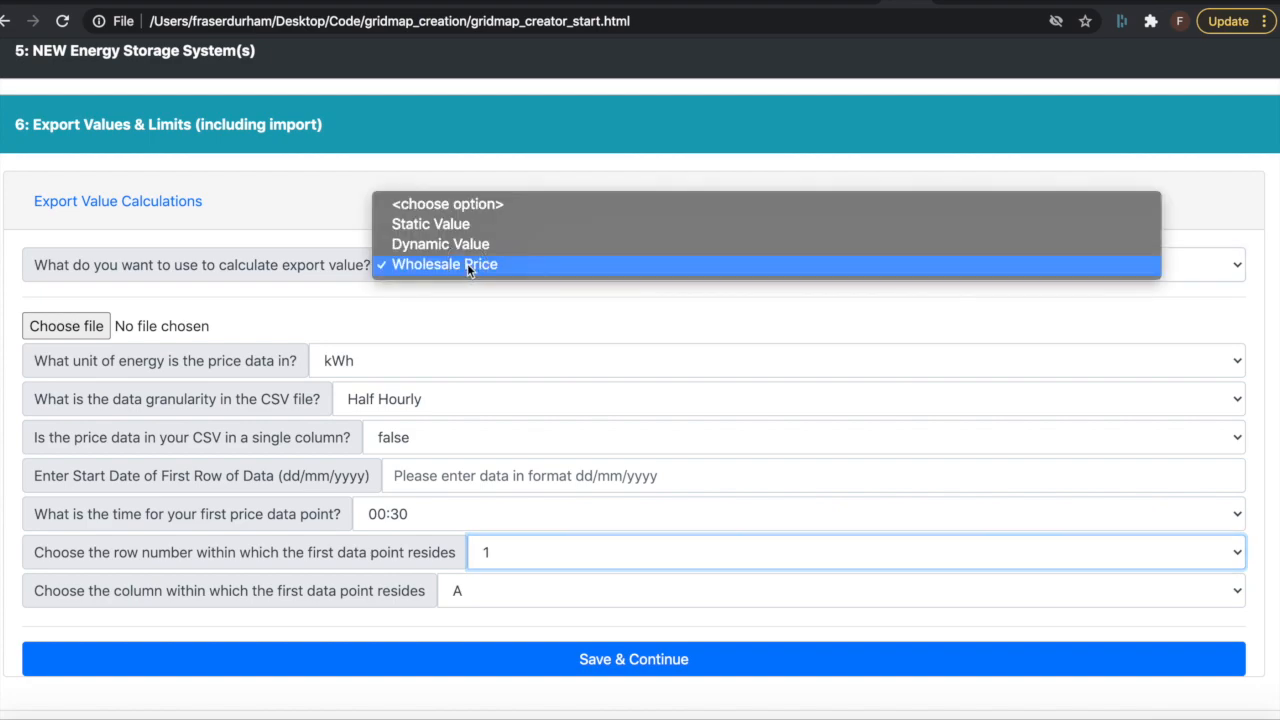
pyautogui.click(471, 224)
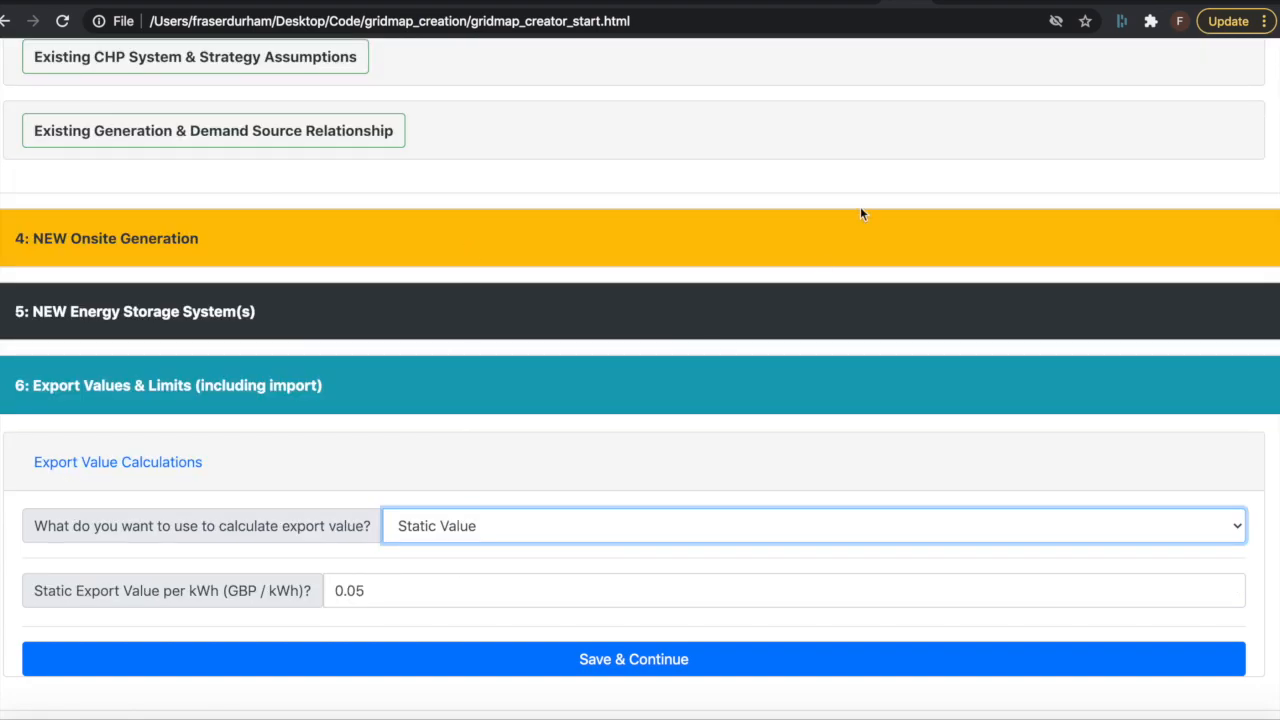